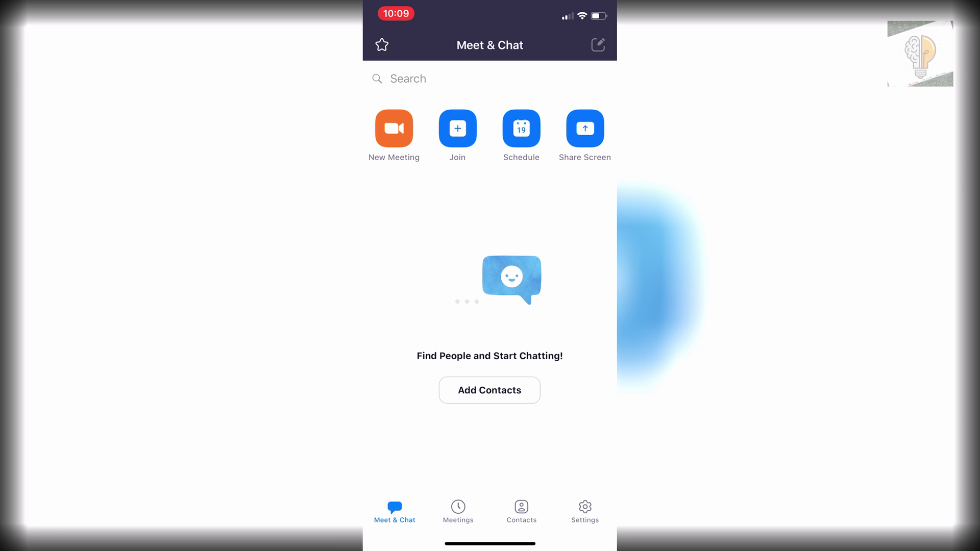
# - Show the Contacts list with its add menu for contacts or channels
pyautogui.click(521, 512)
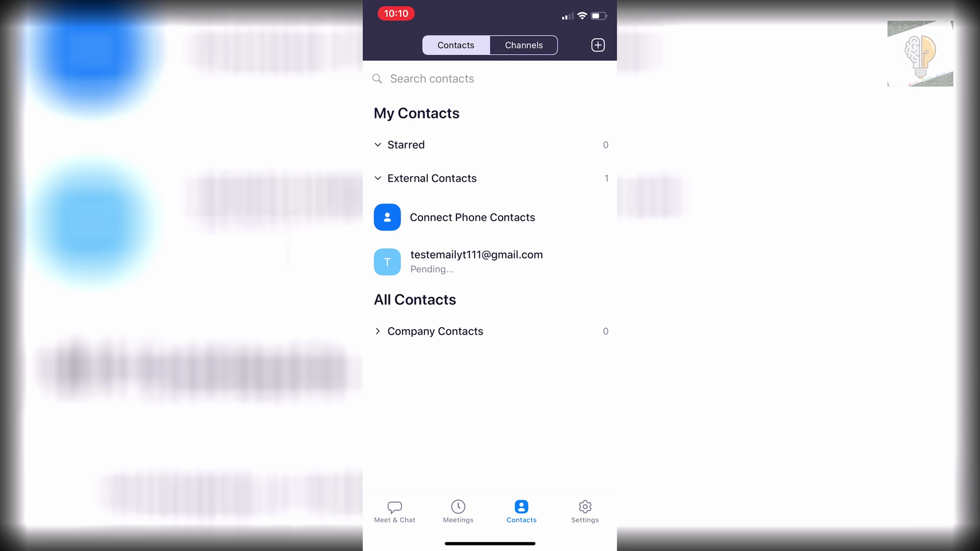
pyautogui.click(597, 45)
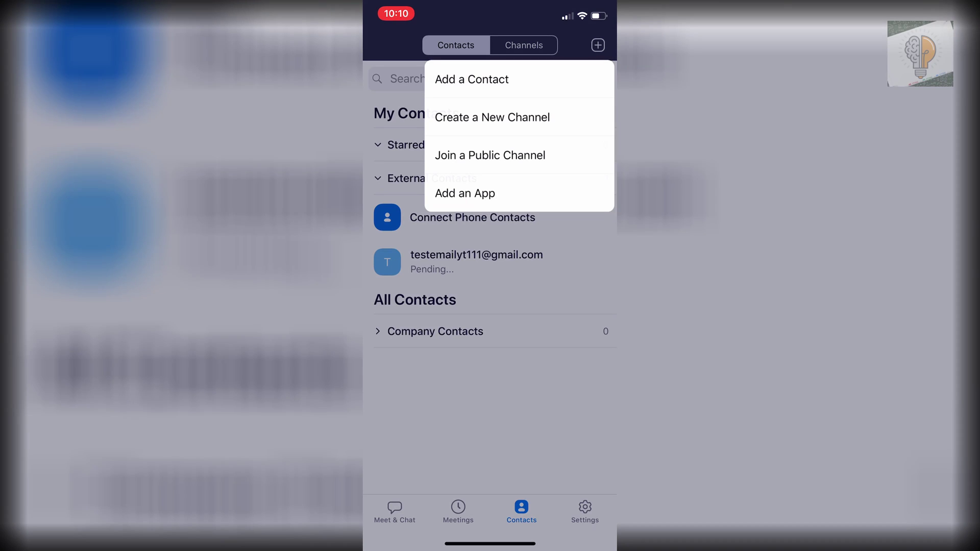
pyautogui.click(471, 80)
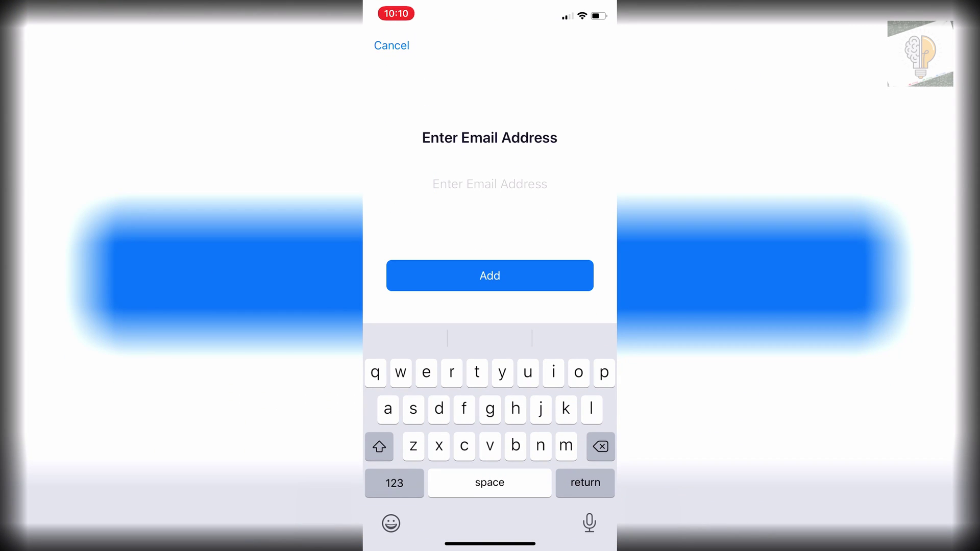
pyautogui.write('teste')
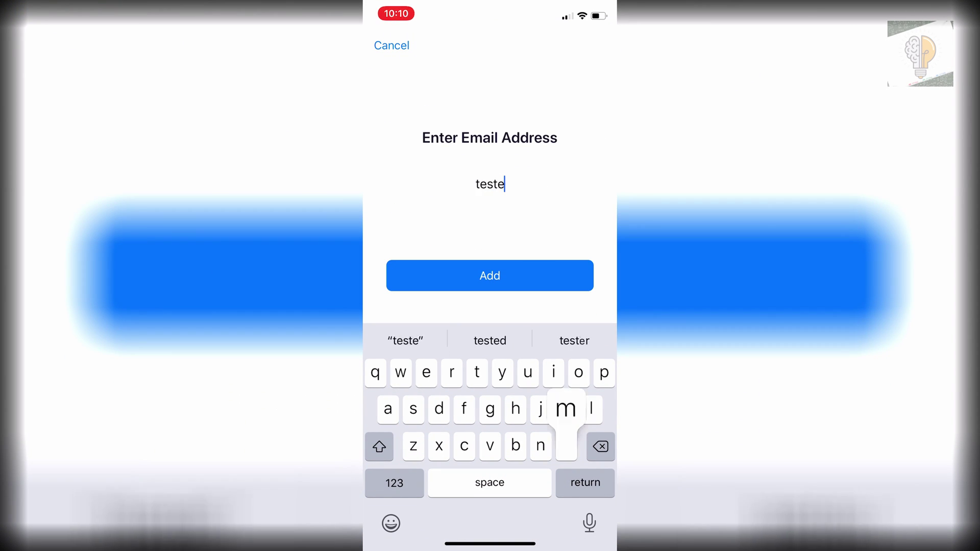
pyautogui.write('mai')
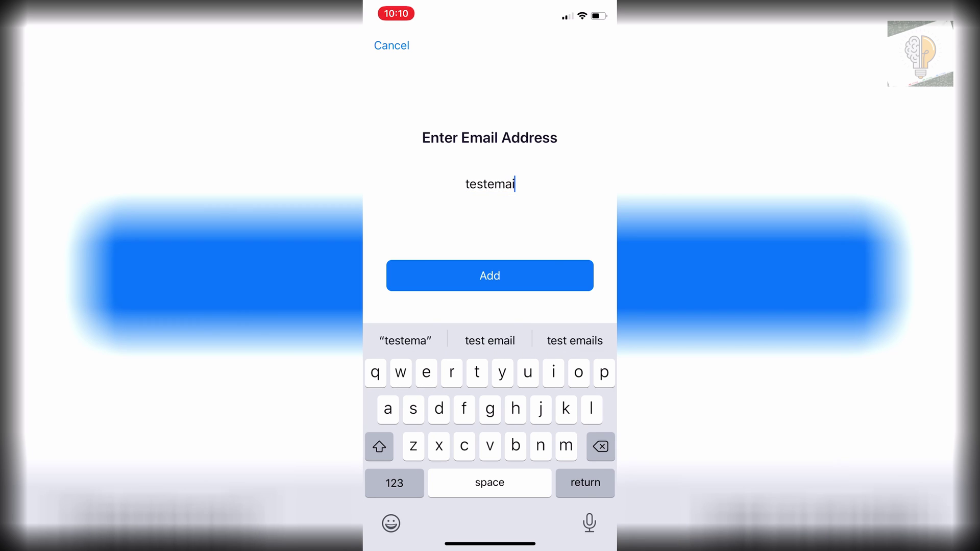
pyautogui.write('l')
pyautogui.click(395, 483)
pyautogui.write('111')
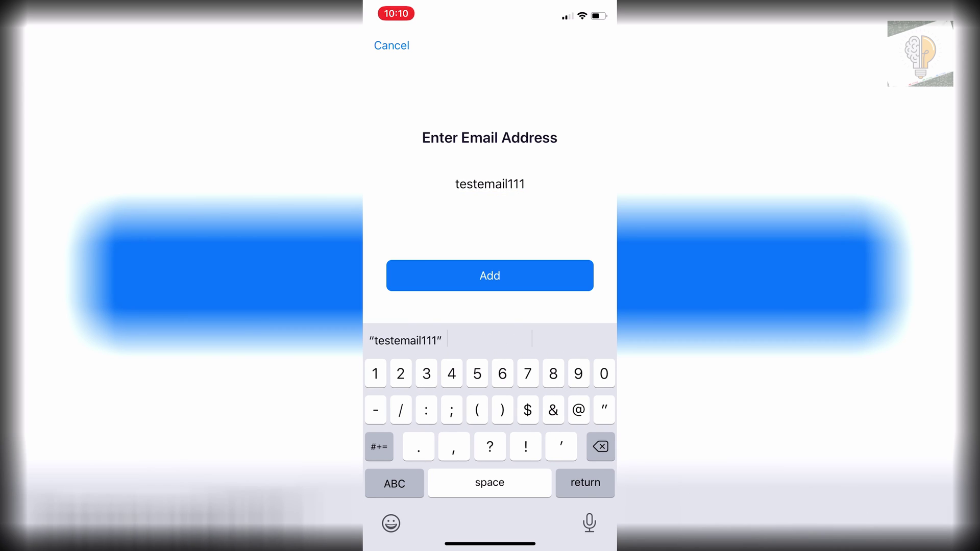
pyautogui.write('@')
pyautogui.click(394, 482)
pyautogui.write('gma')
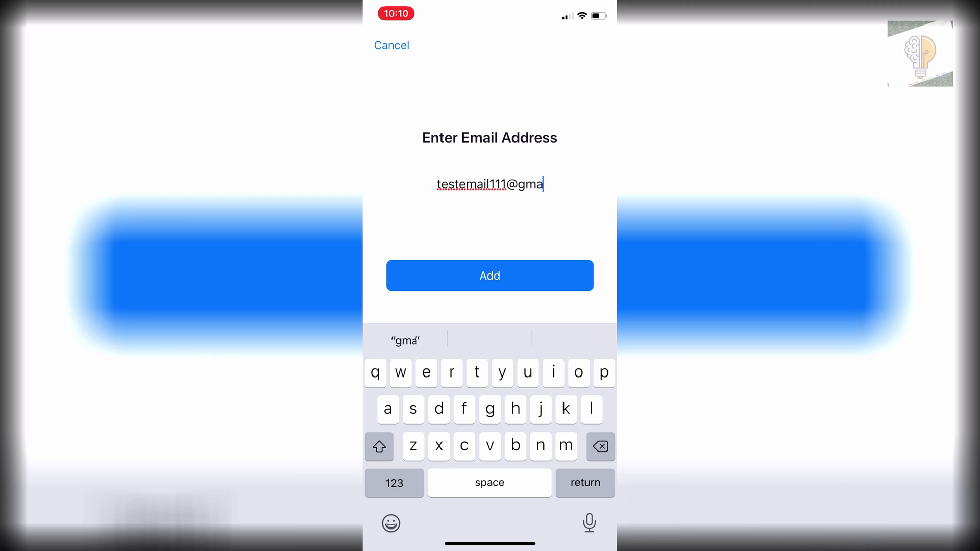
pyautogui.write('il')
pyautogui.click(394, 483)
pyautogui.write('.co')
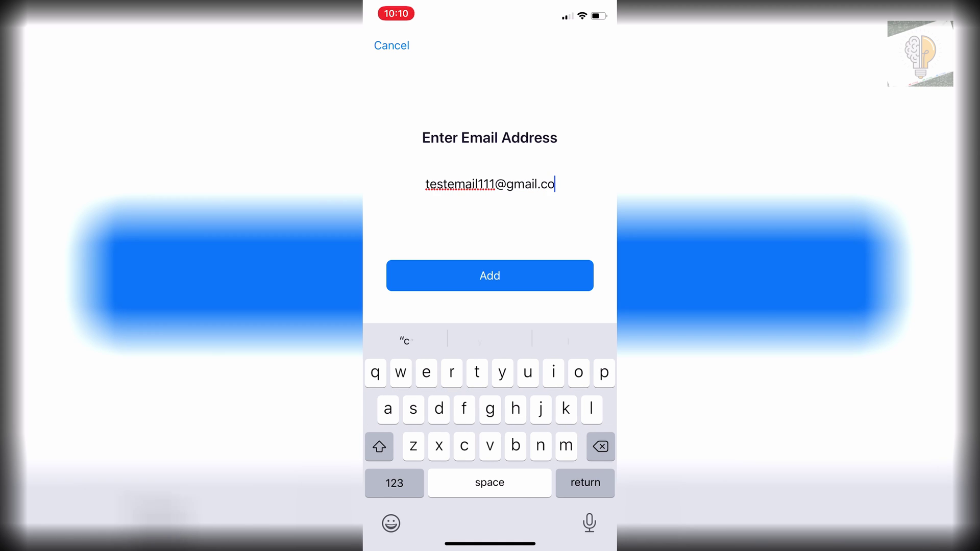
pyautogui.write('m')
pyautogui.click(489, 276)
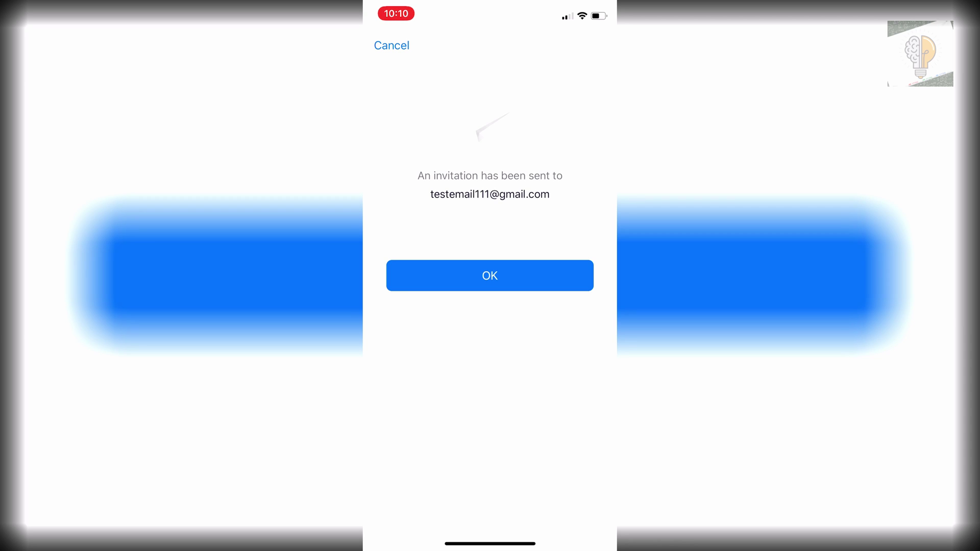
pyautogui.click(490, 276)
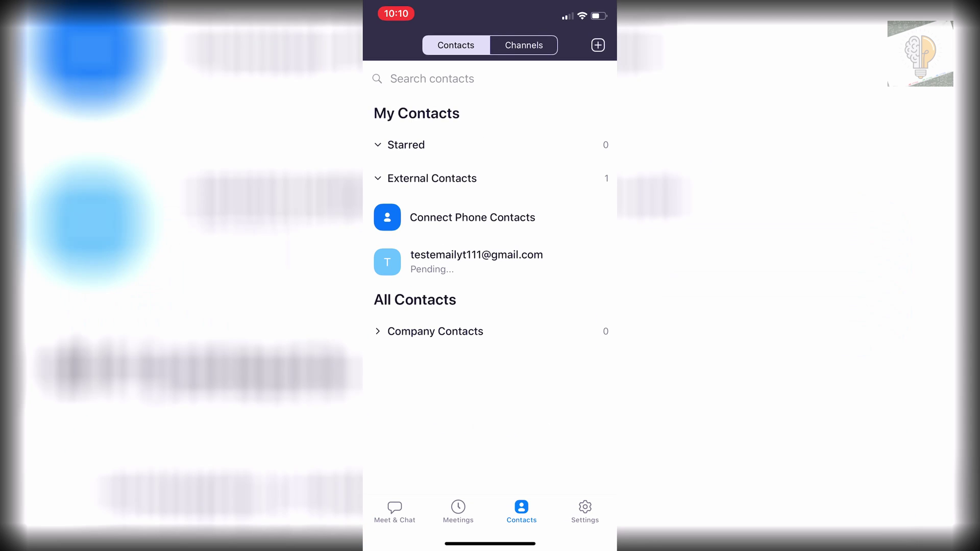
pyautogui.click(394, 511)
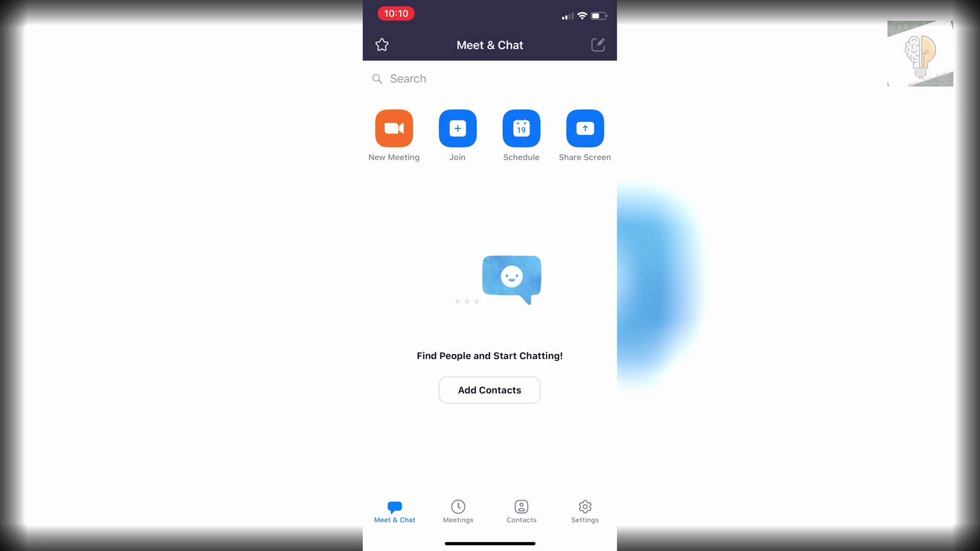
# - Start a new meeting from the New Meeting sheet
pyautogui.click(393, 128)
pyautogui.click(490, 192)
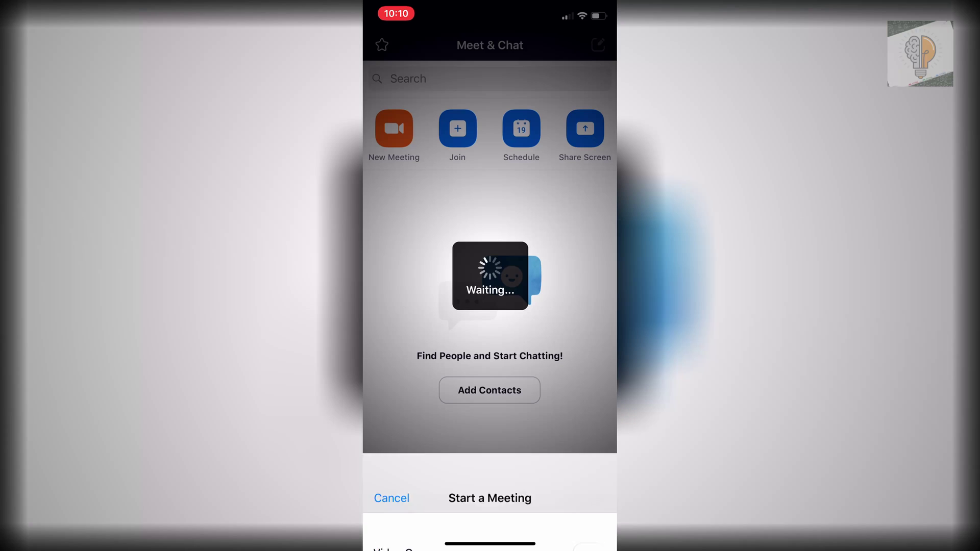